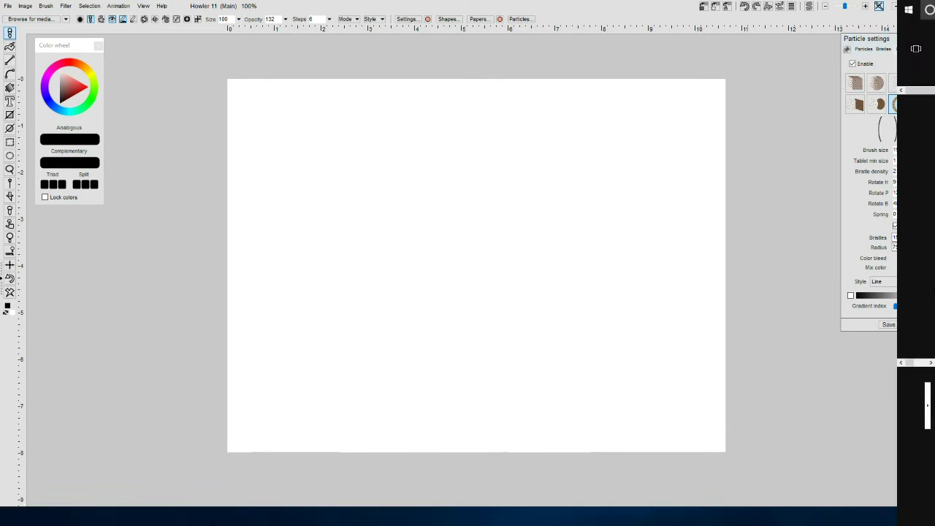
Drag the Windows taskbar from the bottom edge to the right edge of the screen
{"action": "left_click_drag", "start_coordinate": [804, 365], "coordinate": [767, 314]}
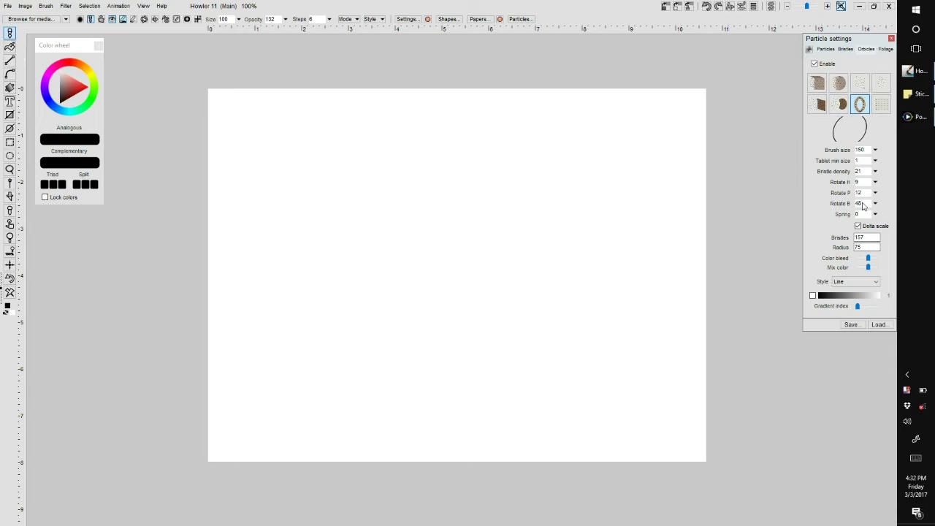
Return the taskbar to the bottom and dock the Particle settings panel against the right edge
{"action": "left_click_drag", "start_coordinate": [687, 397], "coordinate": [621, 474]}
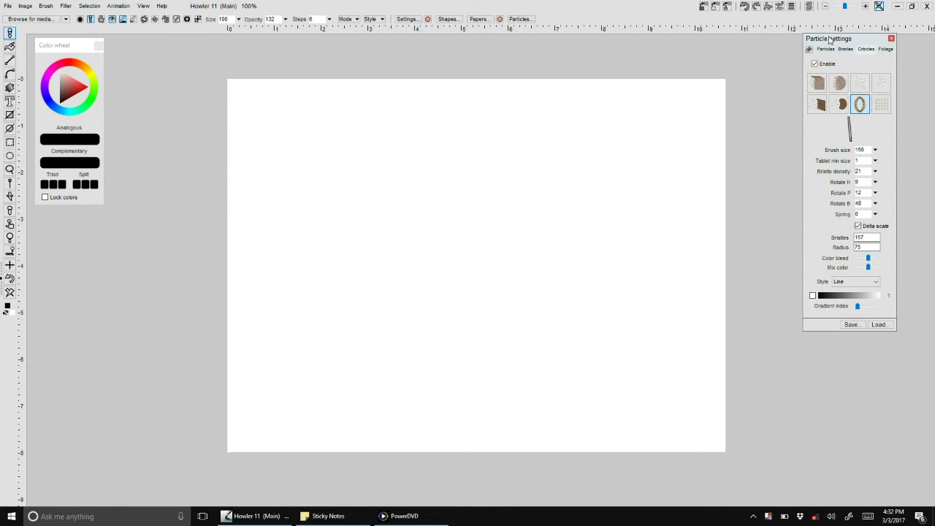
{"action": "left_click_drag", "start_coordinate": [830, 40], "coordinate": [867, 45]}
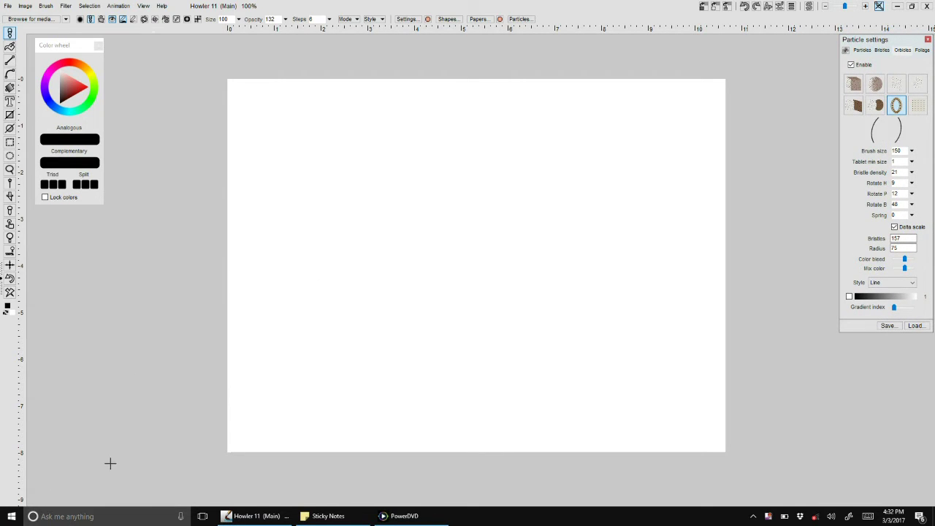
{"action": "scroll", "coordinate": [110, 464], "scroll_direction": "up", "scroll_amount": 5}
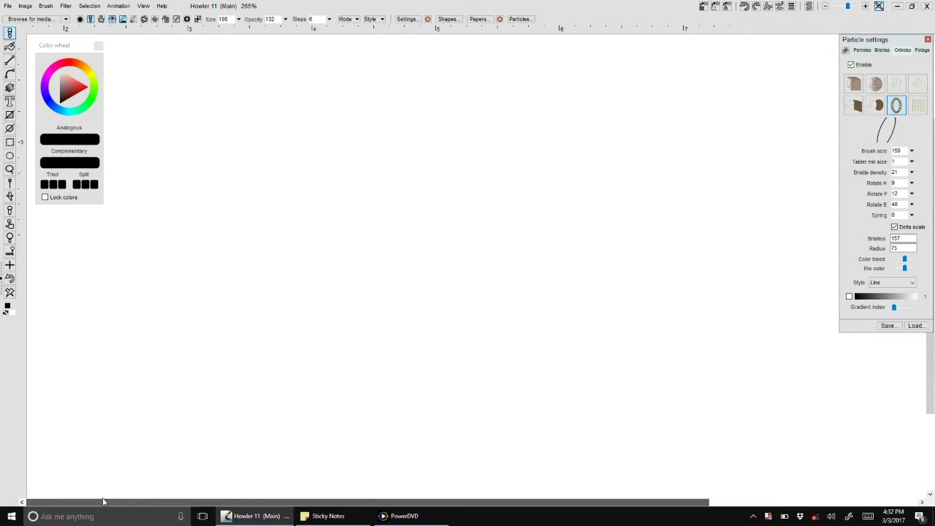
Zoom the blank canvas to 265%, pan around it, then settle at 110%
{"action": "left_click_drag", "start_coordinate": [103, 502], "coordinate": [597, 453]}
{"action": "left_click_drag", "start_coordinate": [931, 377], "coordinate": [931, 73]}
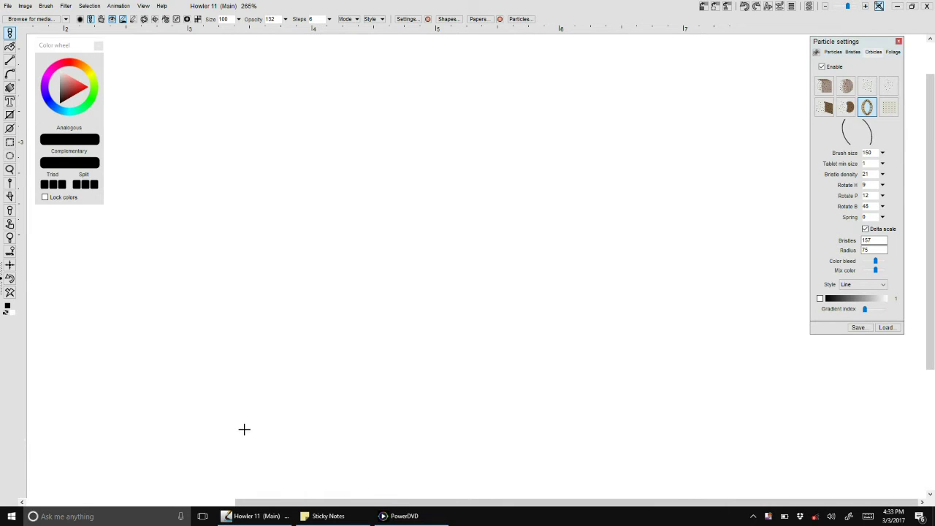
{"action": "scroll", "coordinate": [229, 442], "scroll_direction": "down", "scroll_amount": 5}
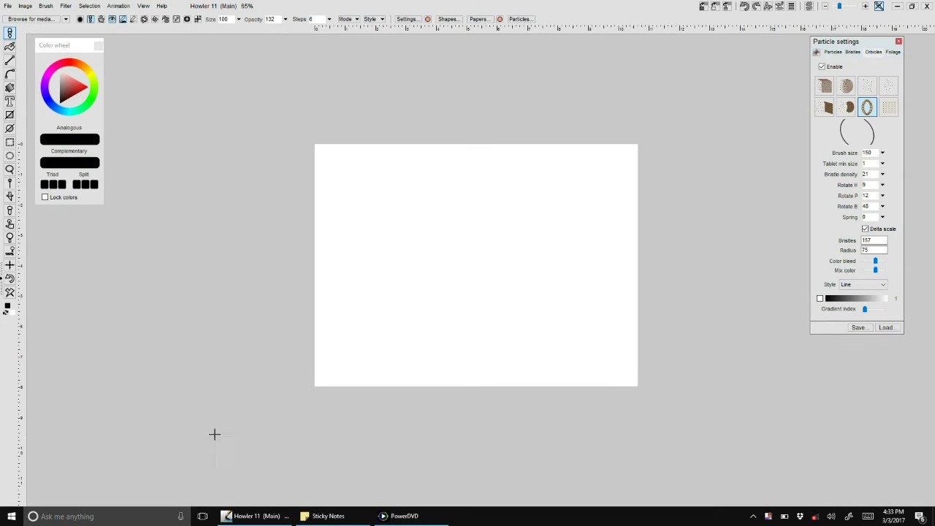
{"action": "scroll", "coordinate": [161, 437], "scroll_direction": "up", "scroll_amount": 1}
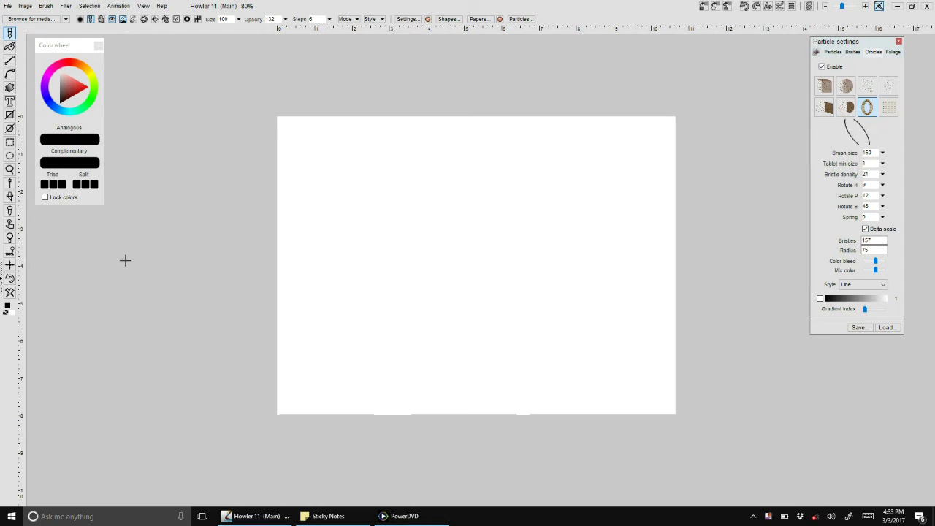
{"action": "scroll", "coordinate": [125, 260], "scroll_direction": "up", "scroll_amount": 1}
{"action": "scroll", "coordinate": [123, 258], "scroll_direction": "up", "scroll_amount": 1}
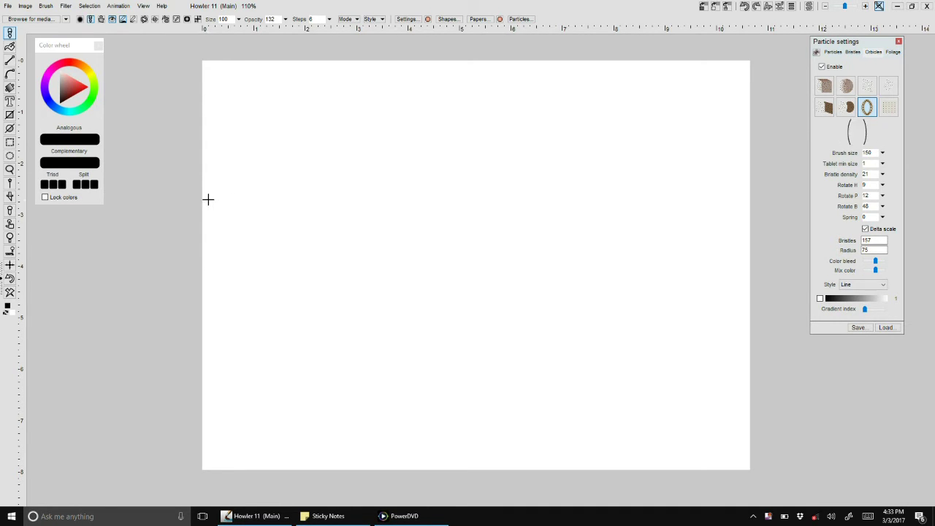
Open and enlarge the media browser to show foliage brushes, keeping Classic 01 undeleted
{"action": "left_click", "coordinate": [33, 19]}
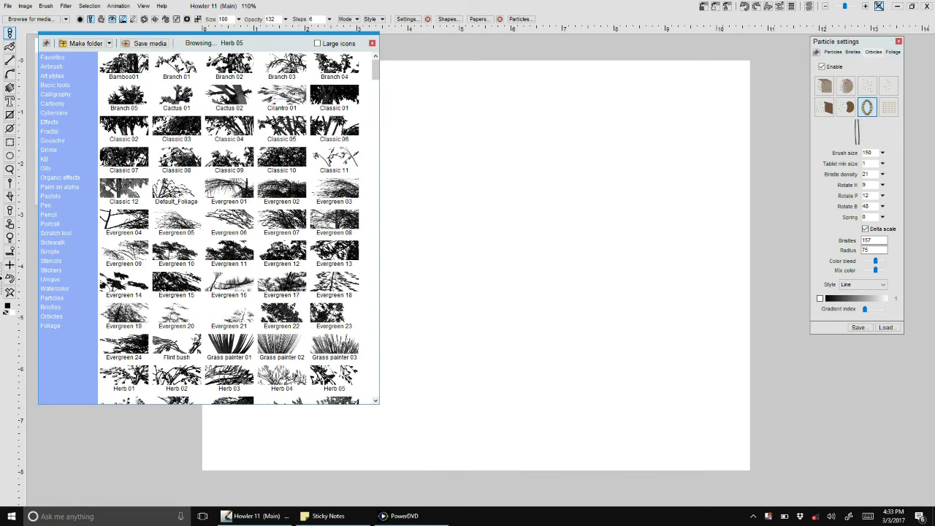
{"action": "left_click_drag", "start_coordinate": [379, 405], "coordinate": [447, 458]}
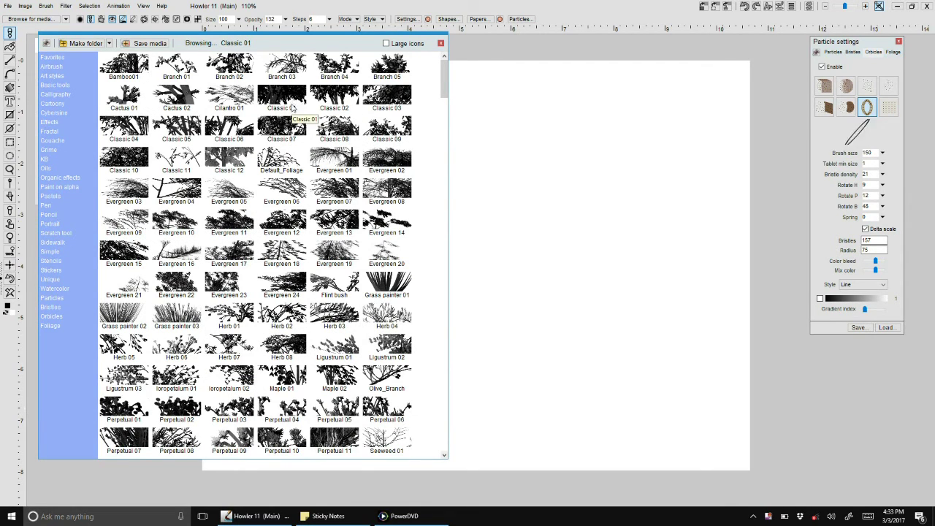
{"action": "right_click", "coordinate": [291, 102]}
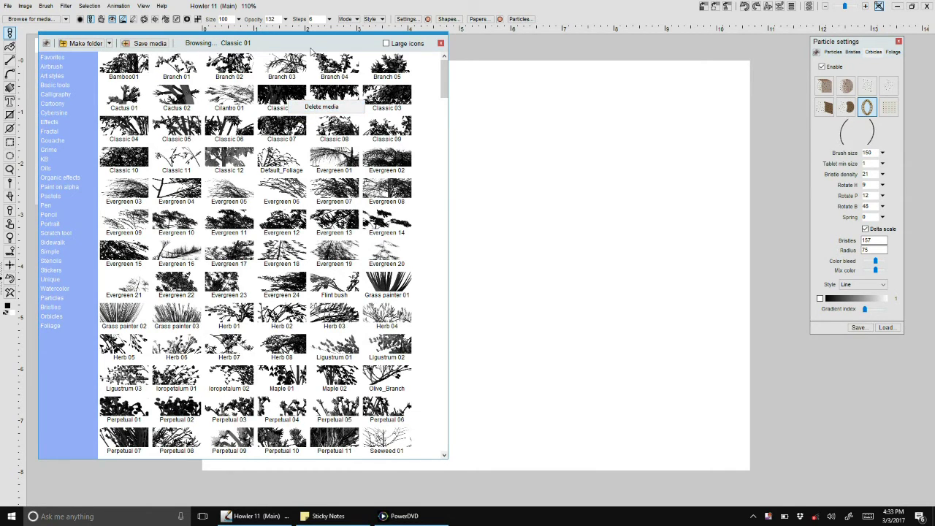
{"action": "left_click_drag", "start_coordinate": [314, 49], "coordinate": [311, 55]}
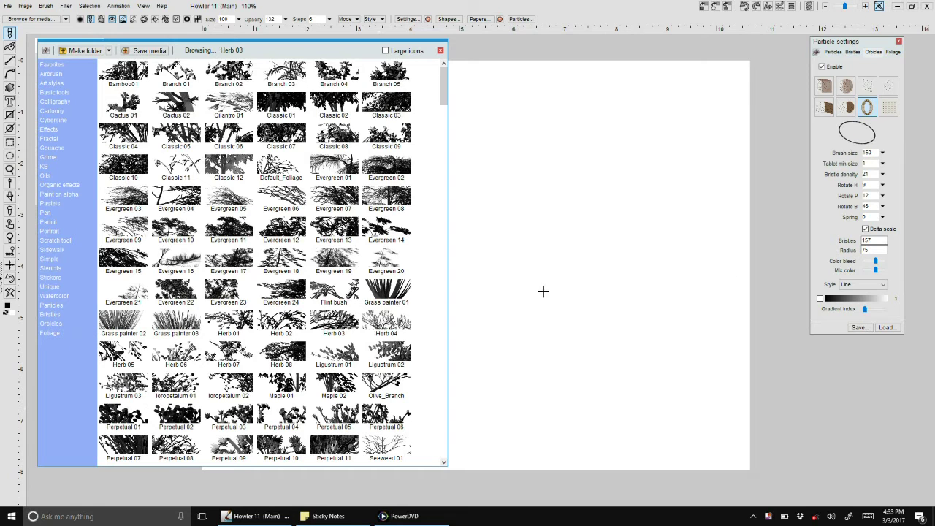
Check the Bristles, Orbicles and Foliage brush tabs, ending on Orbicles
{"action": "left_click", "coordinate": [853, 53]}
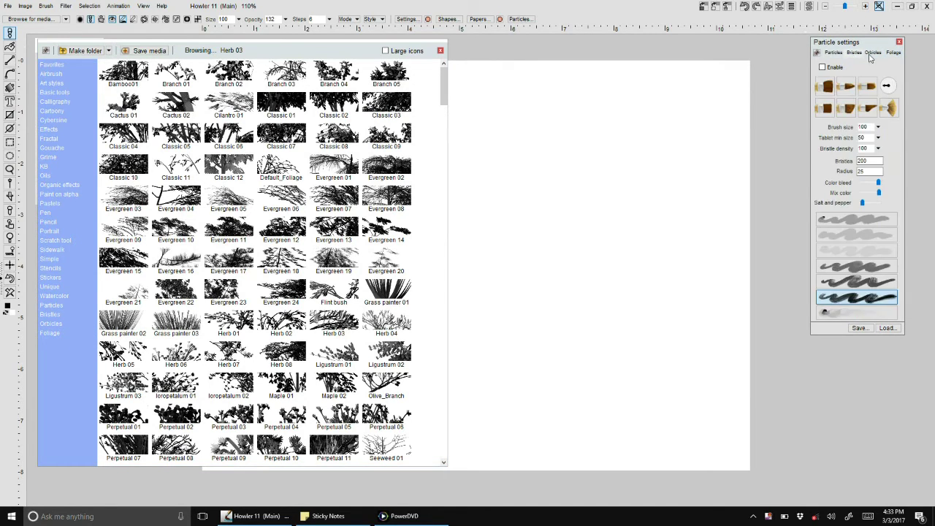
{"action": "left_click", "coordinate": [873, 52]}
{"action": "left_click", "coordinate": [893, 52]}
{"action": "left_click", "coordinate": [875, 53]}
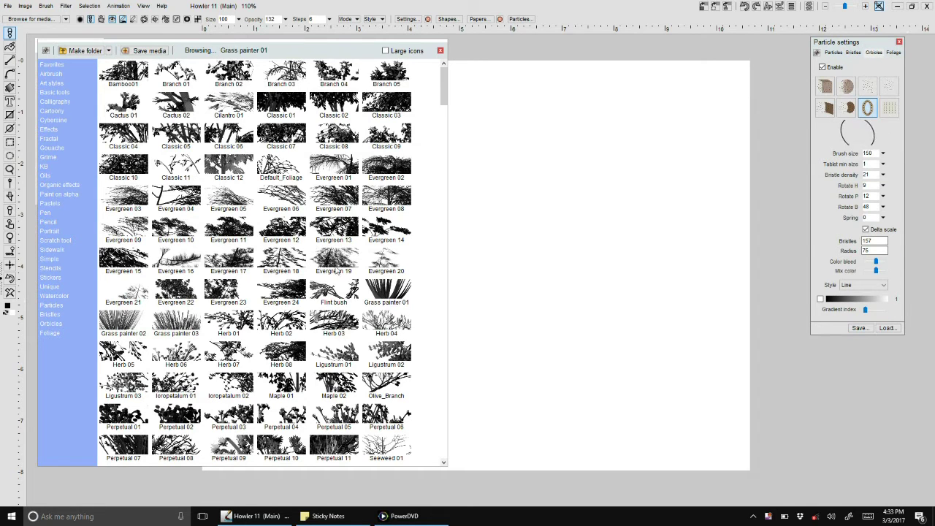
{"action": "mouse_move", "coordinate": [256, 59]}
{"action": "left_mouse_down"}
{"action": "mouse_move", "coordinate": [268, 64]}
{"action": "mouse_move", "coordinate": [247, 53]}
{"action": "left_mouse_up"}
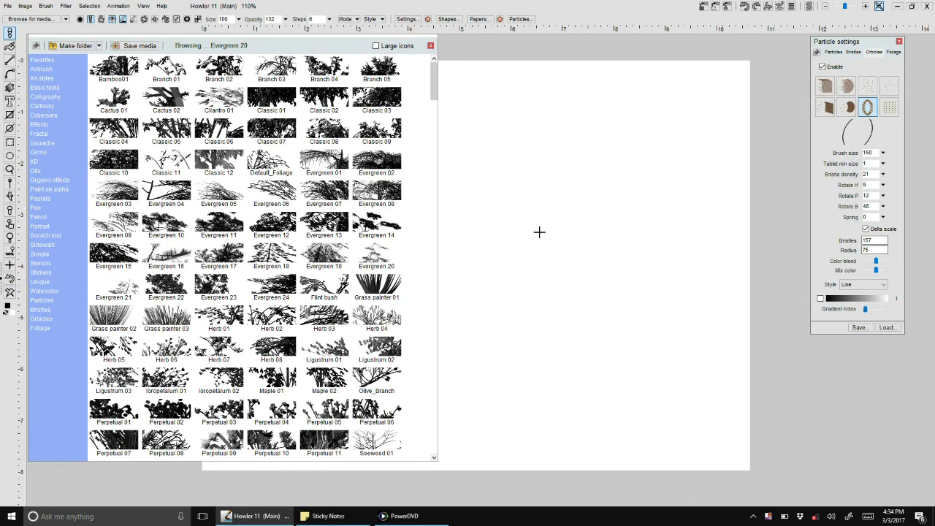
Paint a grey particle stroke in the canvas centre and begin saving it as a preset
{"action": "mouse_move", "coordinate": [573, 209]}
{"action": "left_mouse_down"}
{"action": "mouse_move", "coordinate": [602, 234]}
{"action": "mouse_move", "coordinate": [556, 241]}
{"action": "mouse_move", "coordinate": [554, 215]}
{"action": "mouse_move", "coordinate": [526, 227]}
{"action": "mouse_move", "coordinate": [515, 208]}
{"action": "left_mouse_up"}
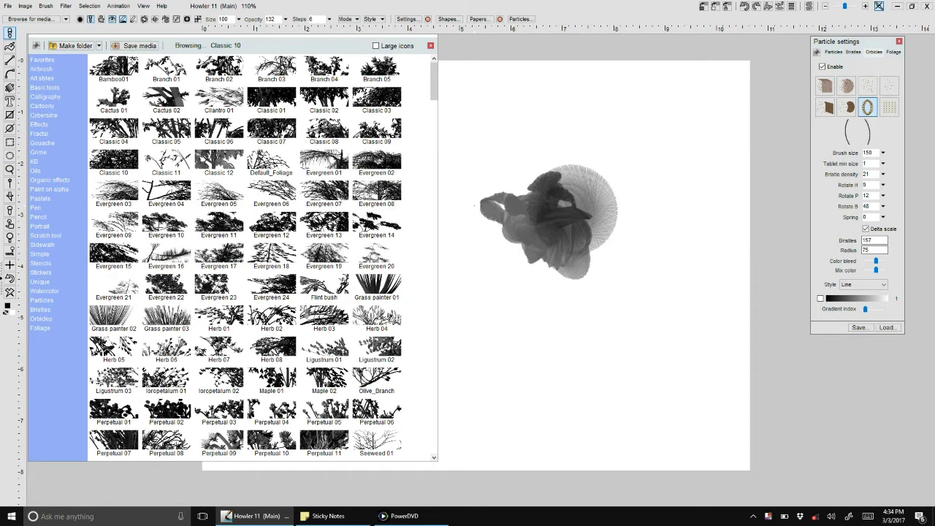
{"action": "left_click", "coordinate": [43, 319]}
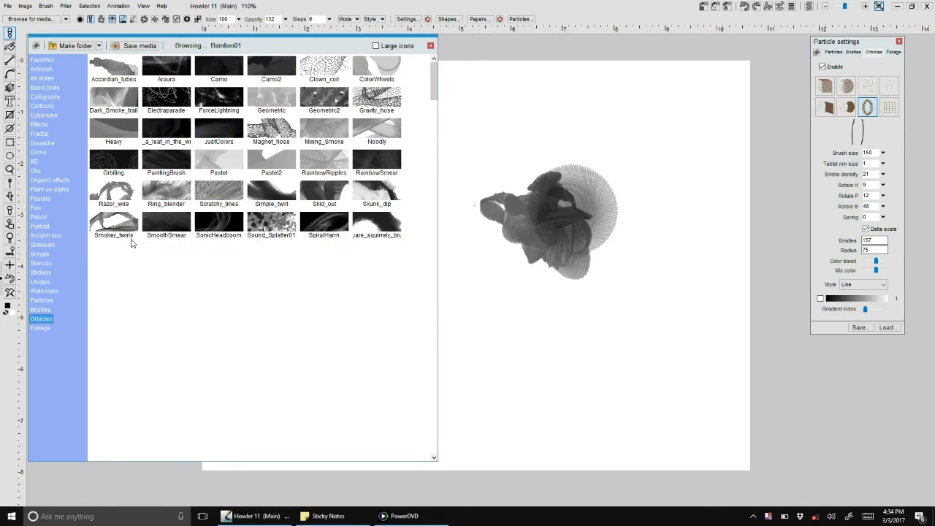
{"action": "left_click", "coordinate": [137, 46]}
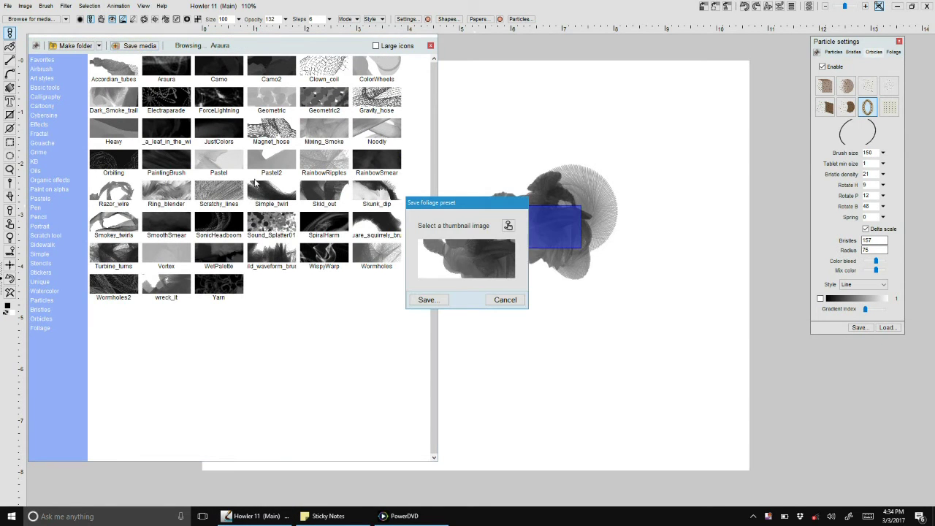
Frame part of the grey stroke as the preset thumbnail, then cancel the Save foliage preset dialog
{"action": "left_click_drag", "start_coordinate": [449, 208], "coordinate": [626, 99]}
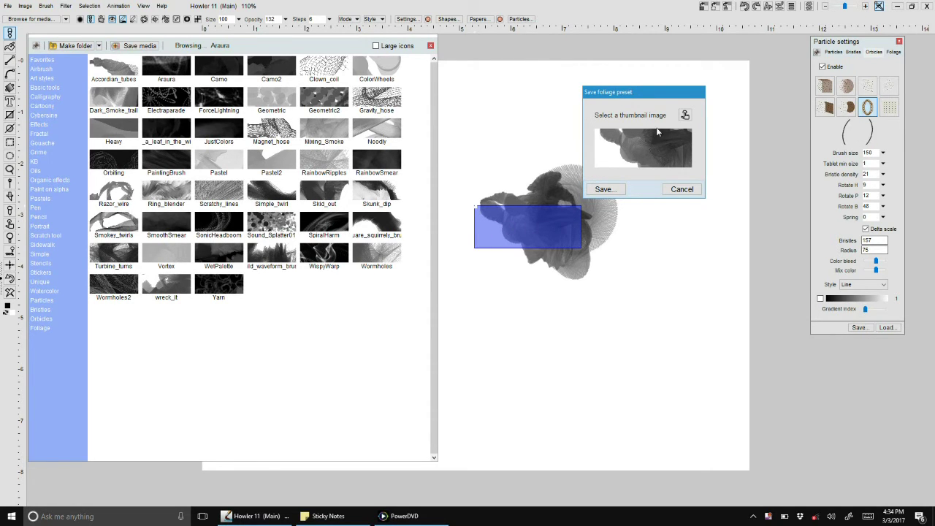
{"action": "left_click", "coordinate": [685, 114]}
{"action": "left_click_drag", "start_coordinate": [679, 135], "coordinate": [637, 152]}
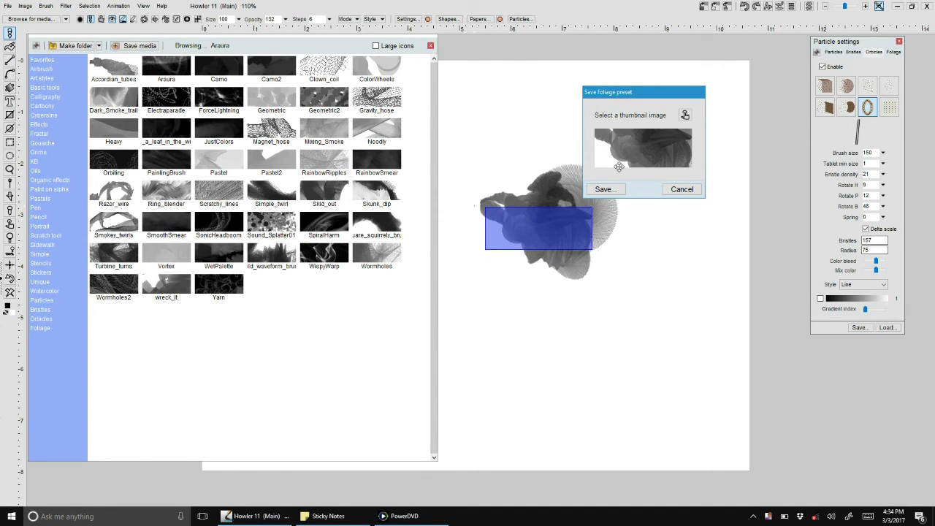
{"action": "left_click", "coordinate": [680, 189]}
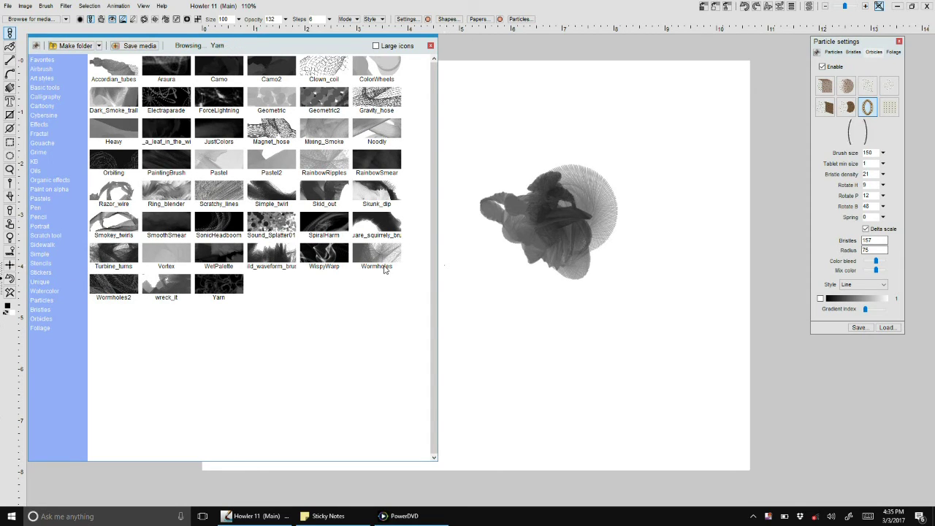
Close the media browser and review the particle Style list, leaving it on Line
{"action": "left_click", "coordinate": [431, 47]}
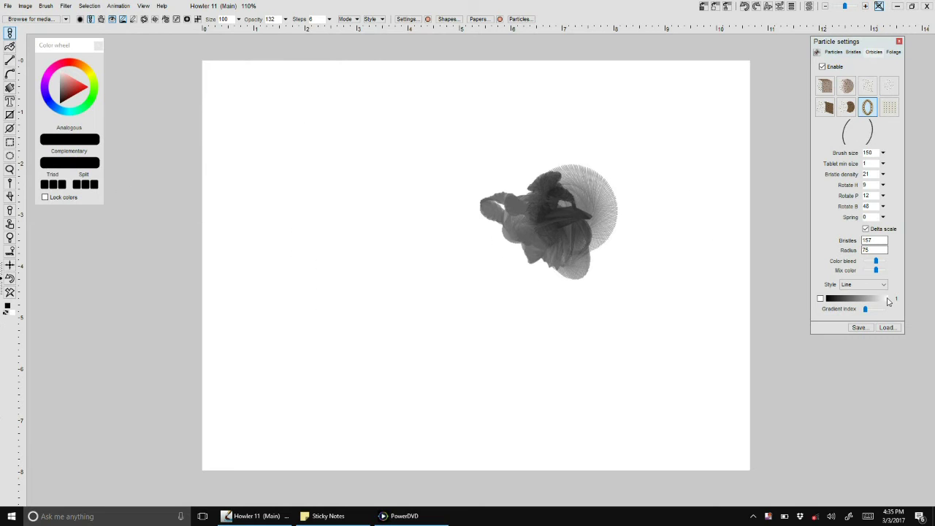
{"action": "left_click", "coordinate": [884, 287]}
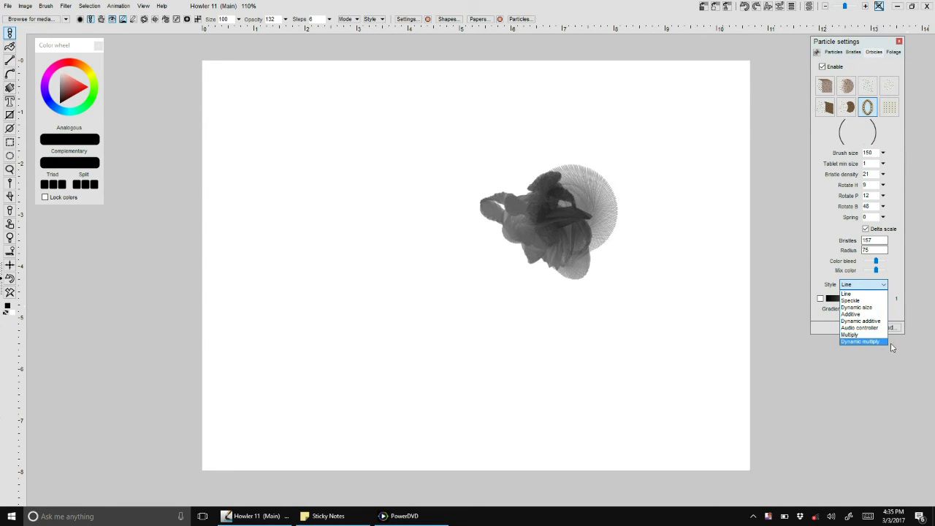
{"action": "left_click", "coordinate": [808, 341]}
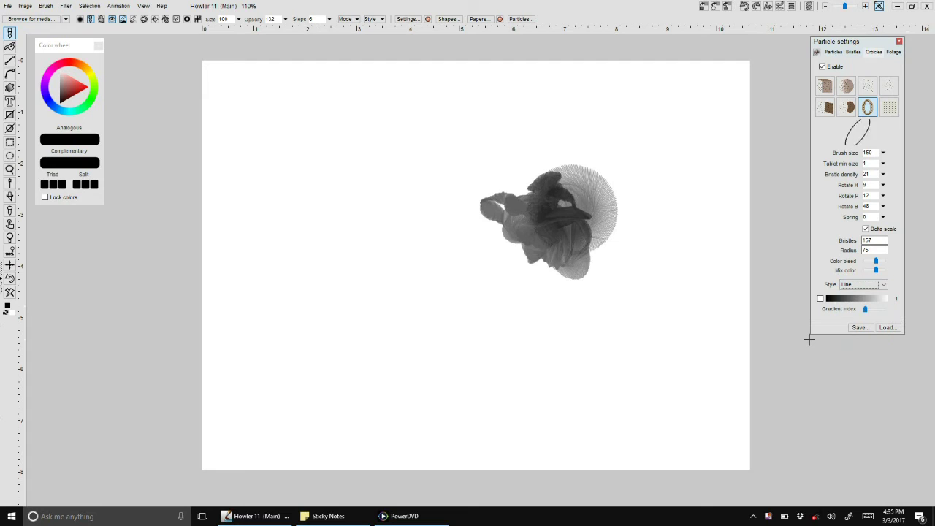
{"action": "left_click", "coordinate": [885, 285]}
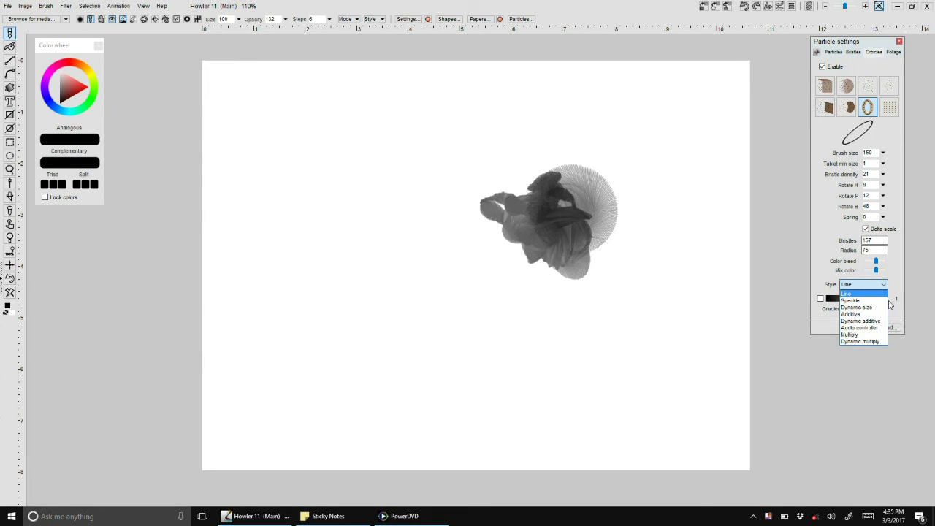
{"action": "left_click", "coordinate": [820, 279]}
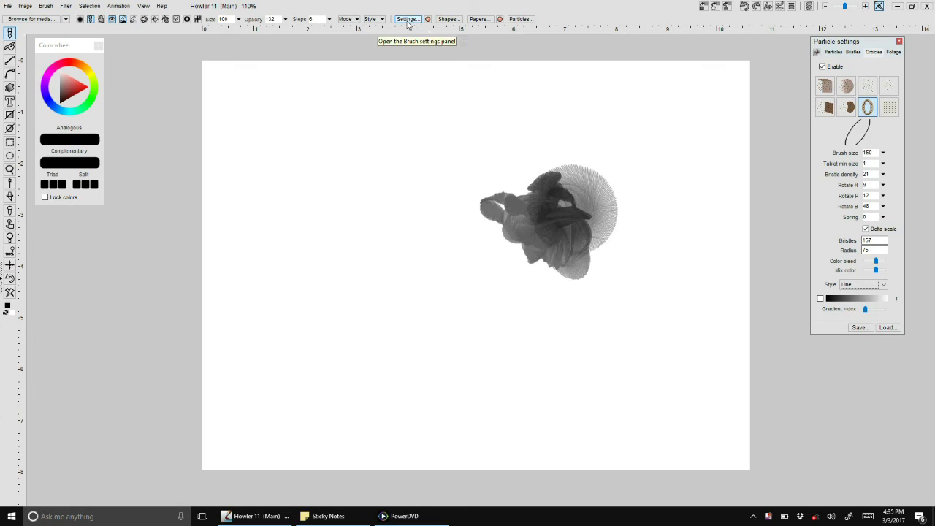
Enable brush fx with Modal blending and list its modes, including Paint on alpha
{"action": "left_click", "coordinate": [407, 19]}
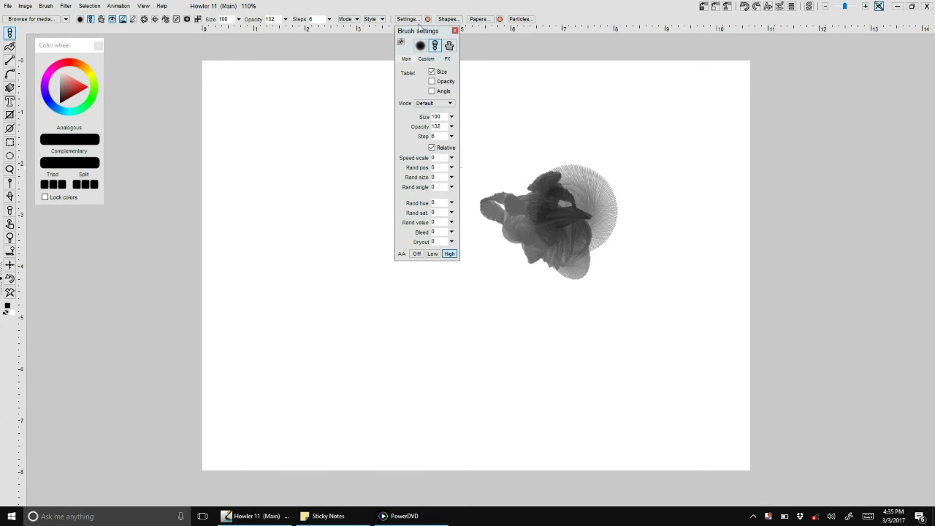
{"action": "left_click", "coordinate": [447, 60]}
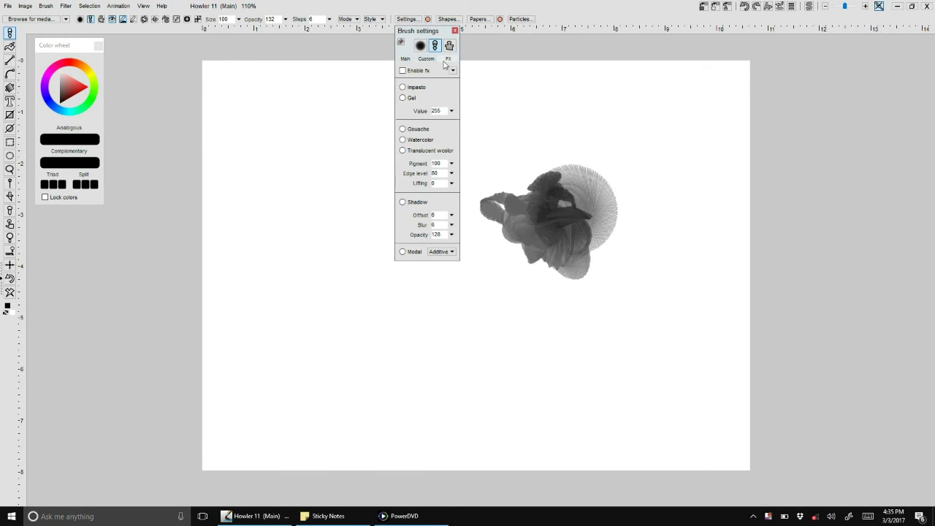
{"action": "left_click", "coordinate": [420, 253]}
{"action": "left_click", "coordinate": [442, 252]}
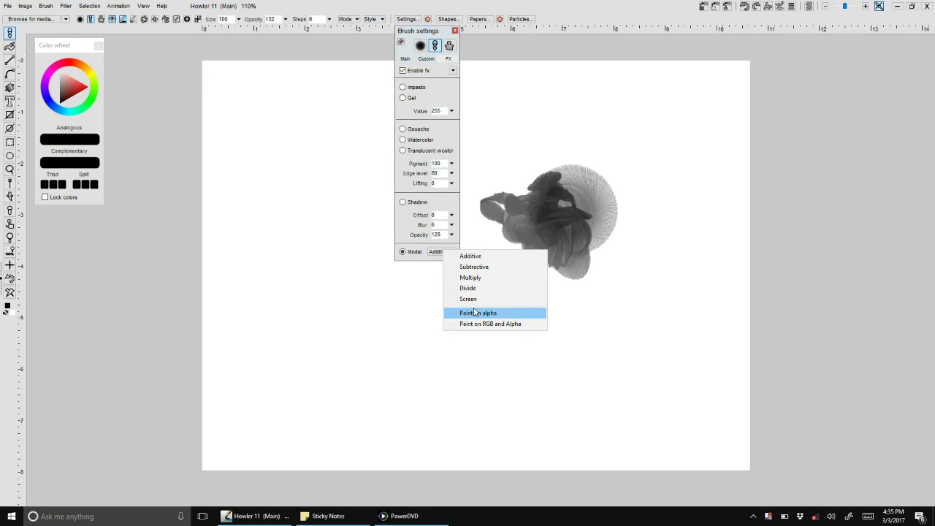